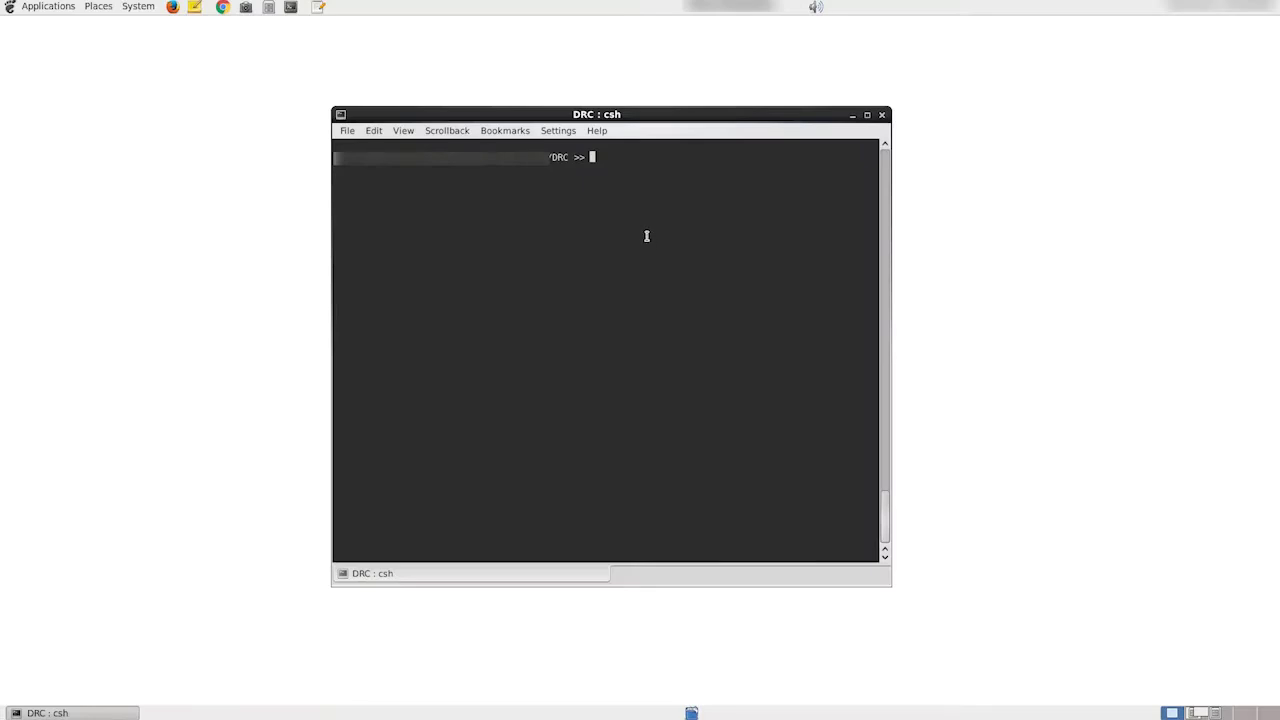
Run 'calibre -gui -drc -config_editor' in the terminal to start the configuration editor
text(calibre -gui)
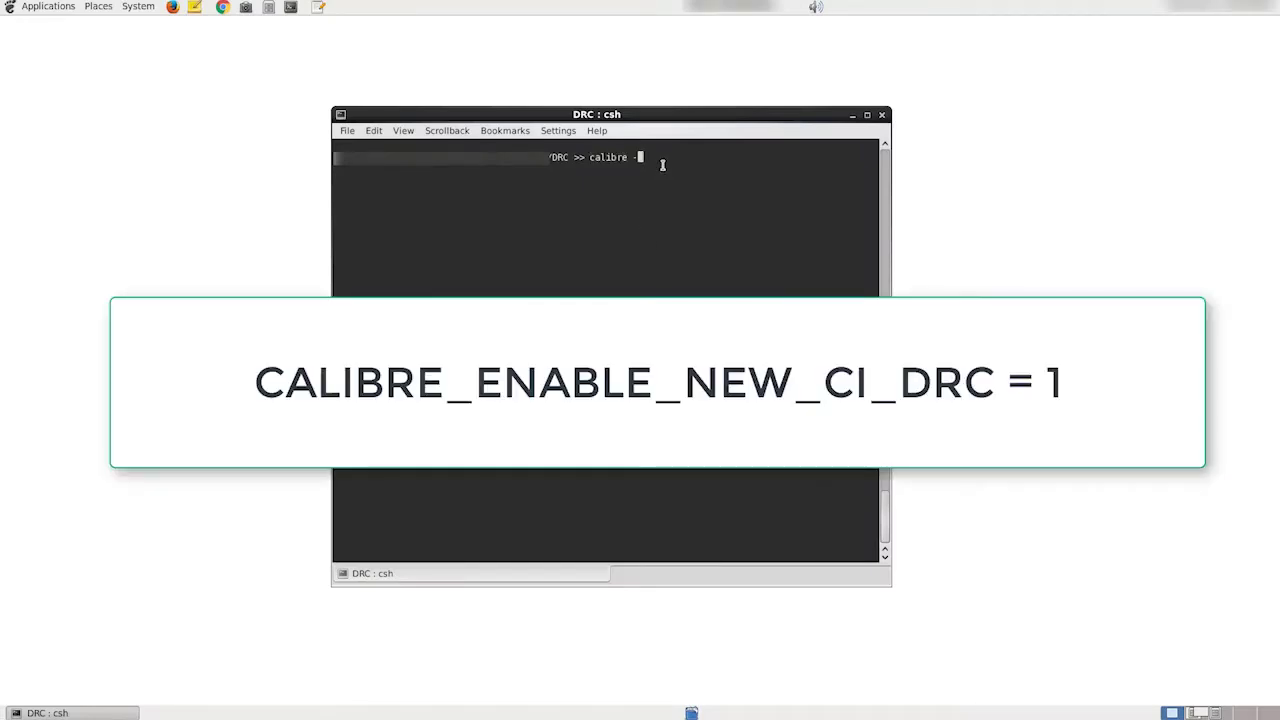
text( -drc -config)
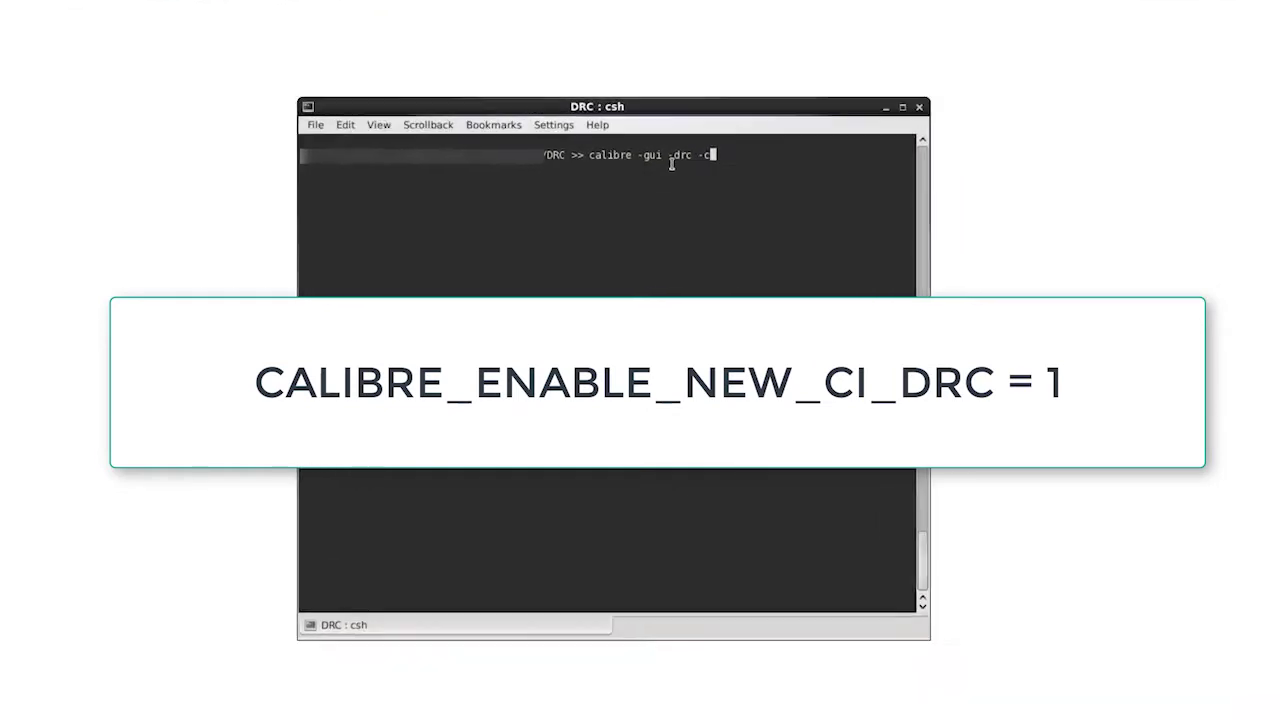
text(_edi)
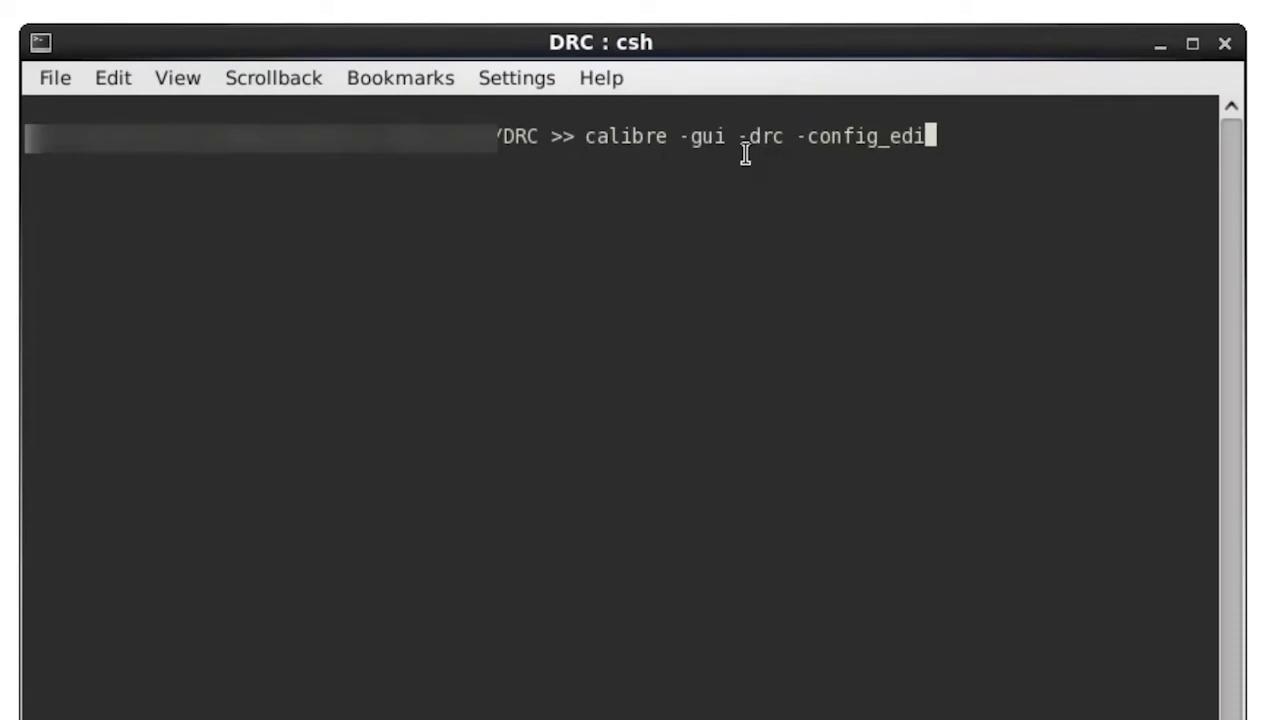
text(tor)
key(Return)
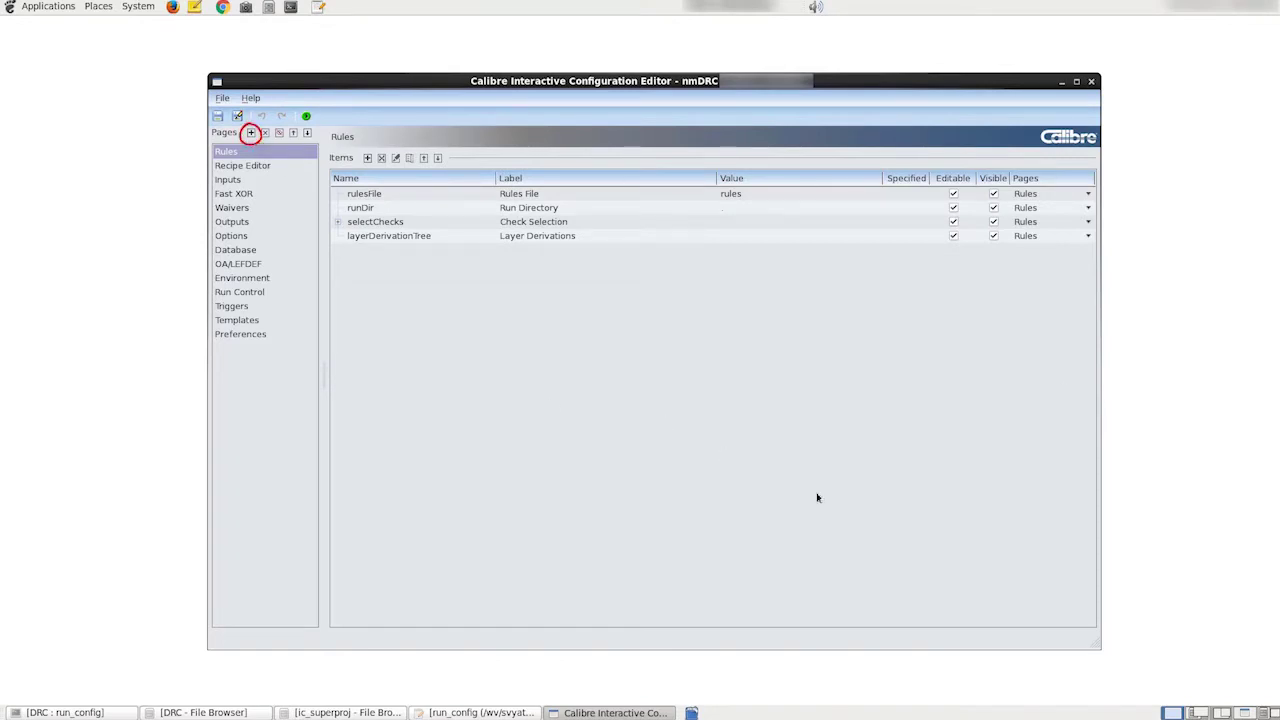
Add a custom page named DRC Setup and move it above Rules to the top of the Pages list
click(251, 132)
text(DRC Setti)
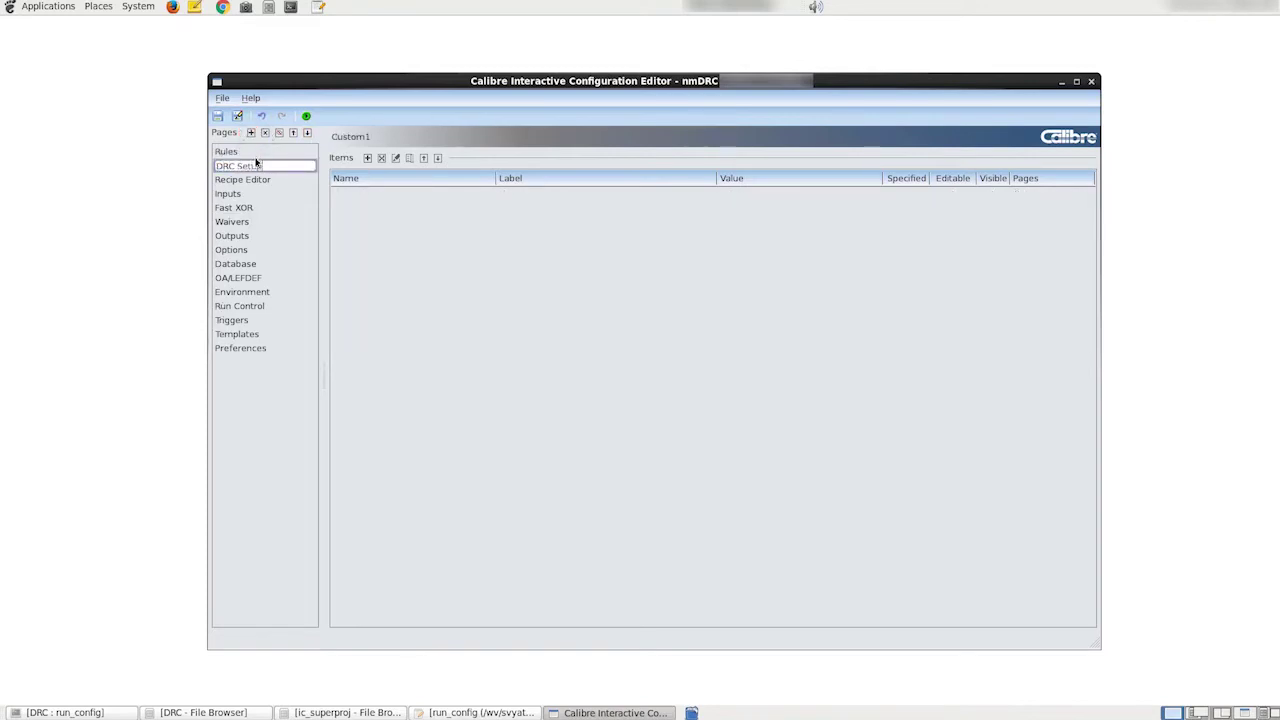
key(Return)
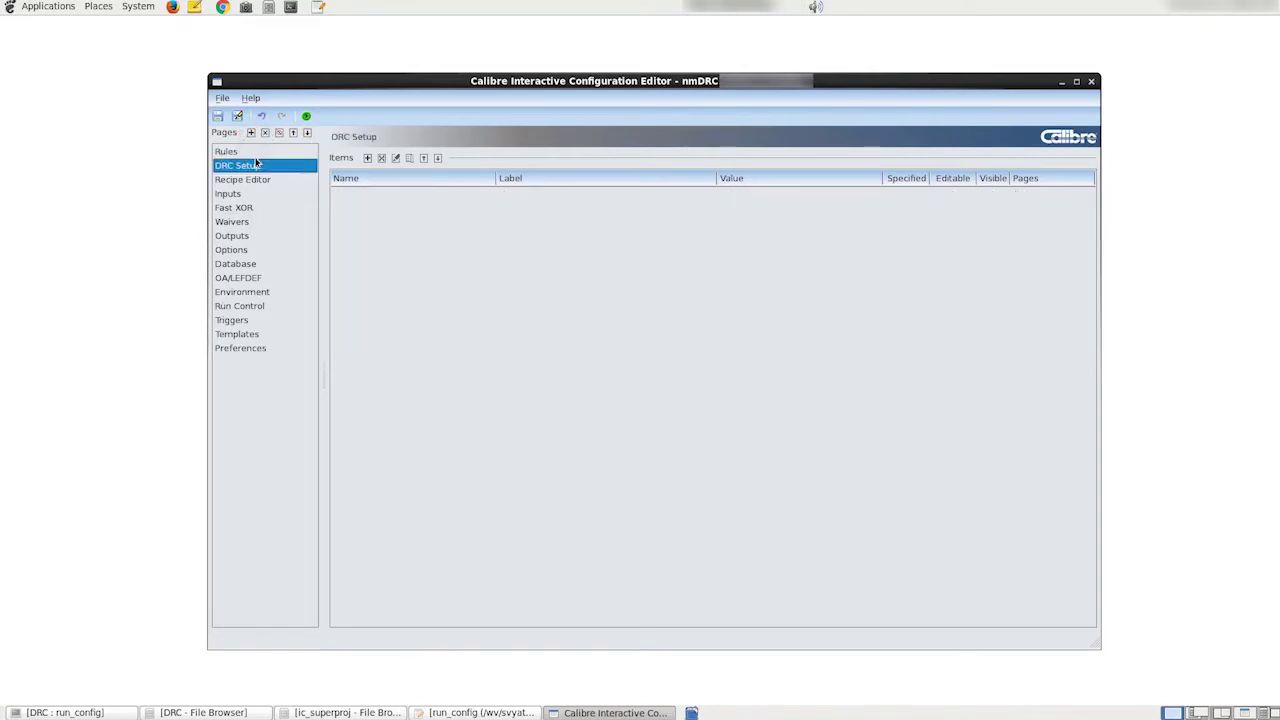
click(723, 382)
drag(248, 168, 267, 151)
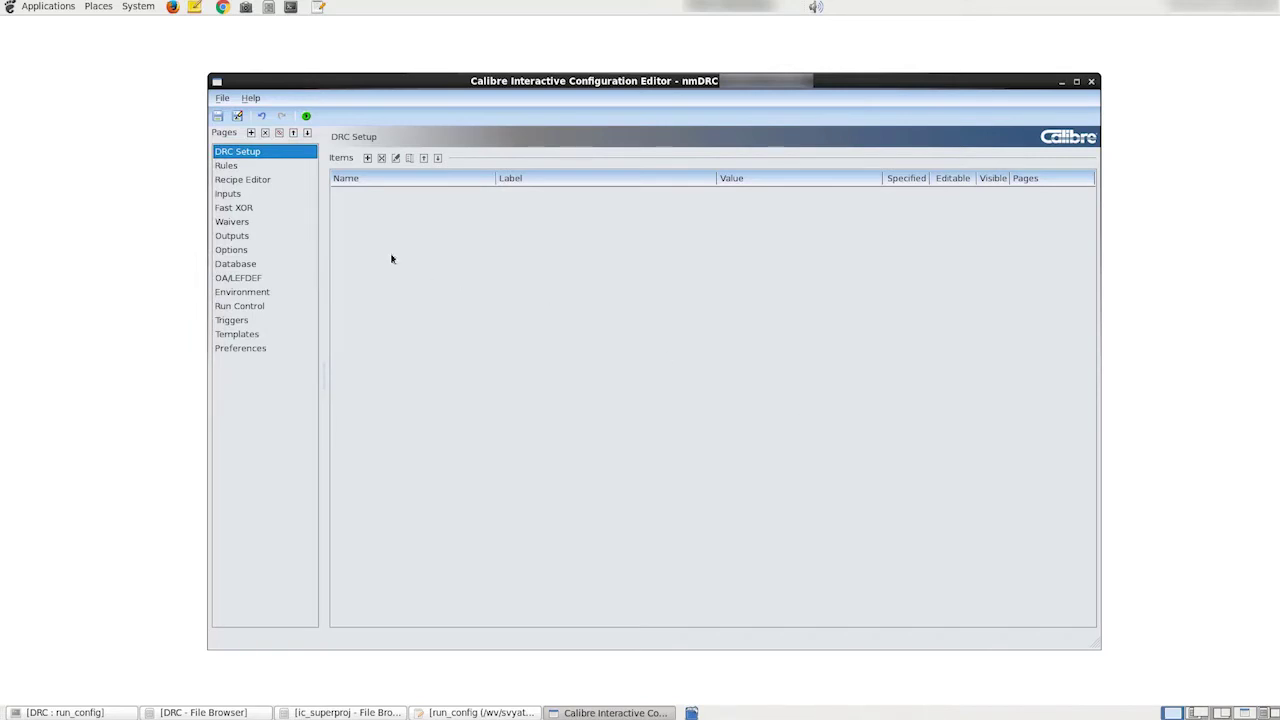
Move rulesFile and runDir from the Rules page onto DRC Setup
ctrl+click(258, 166)
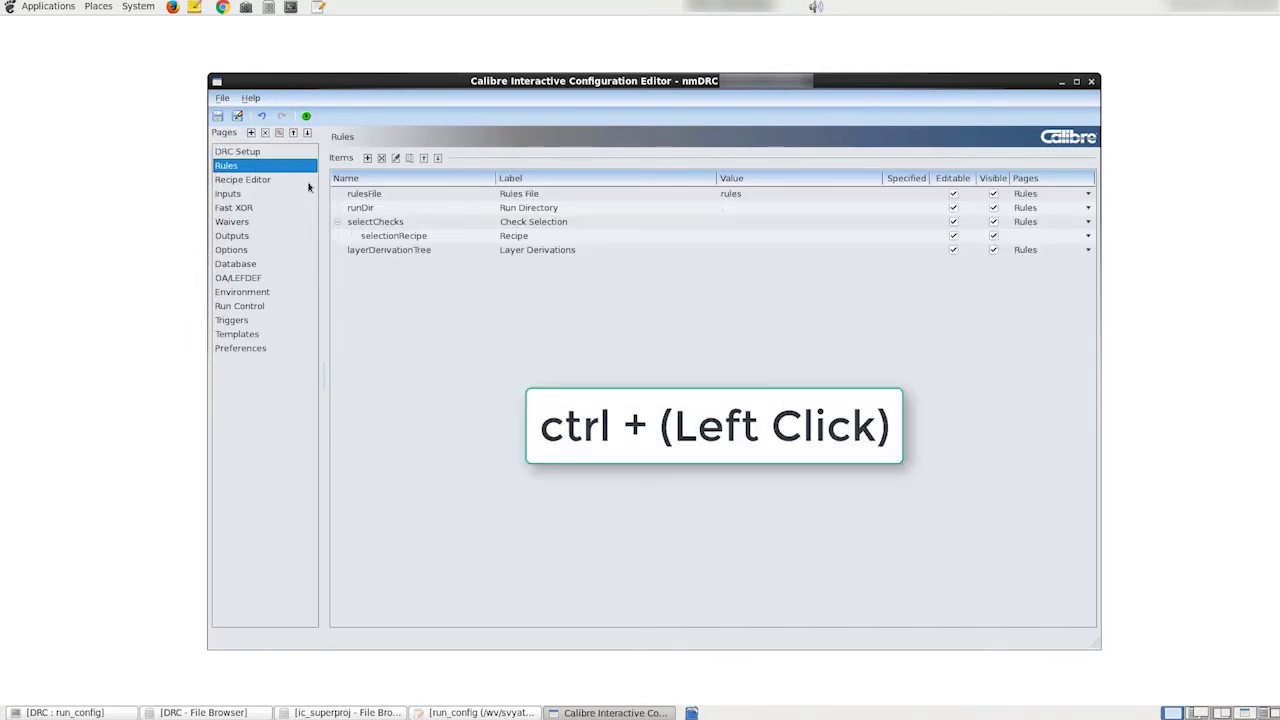
click(378, 196)
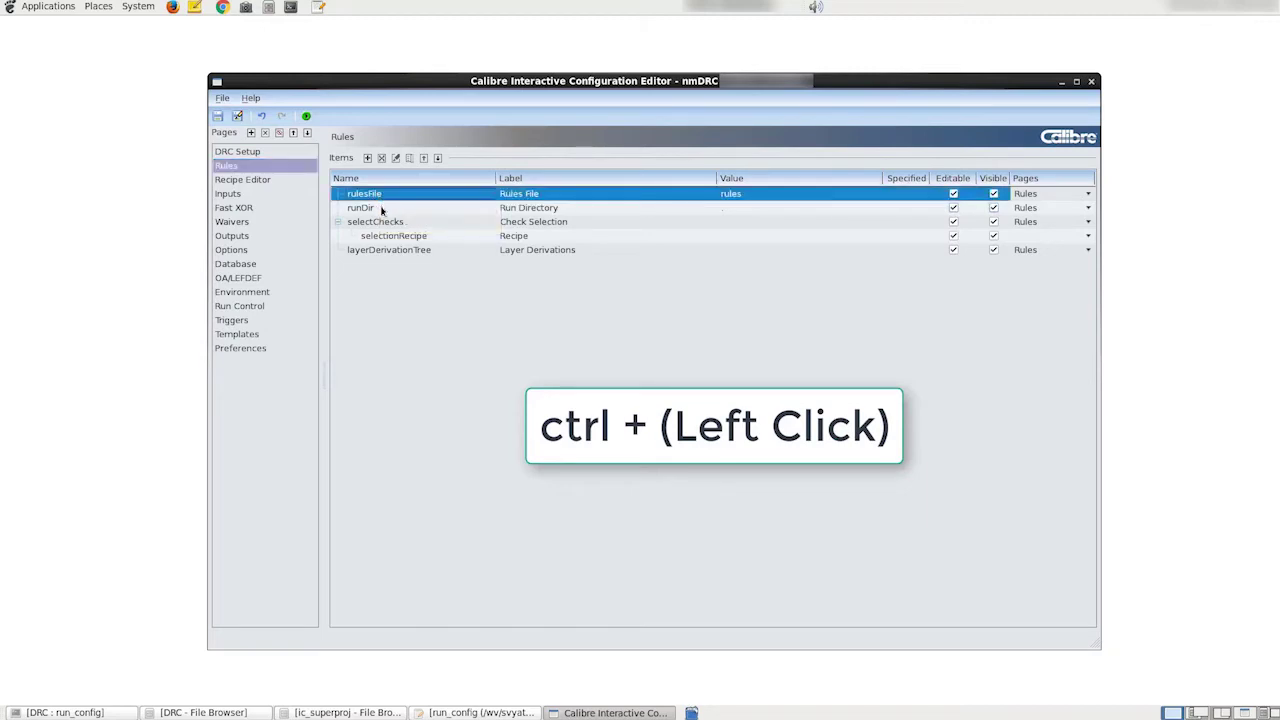
ctrl+click(381, 209)
drag(376, 203, 277, 152)
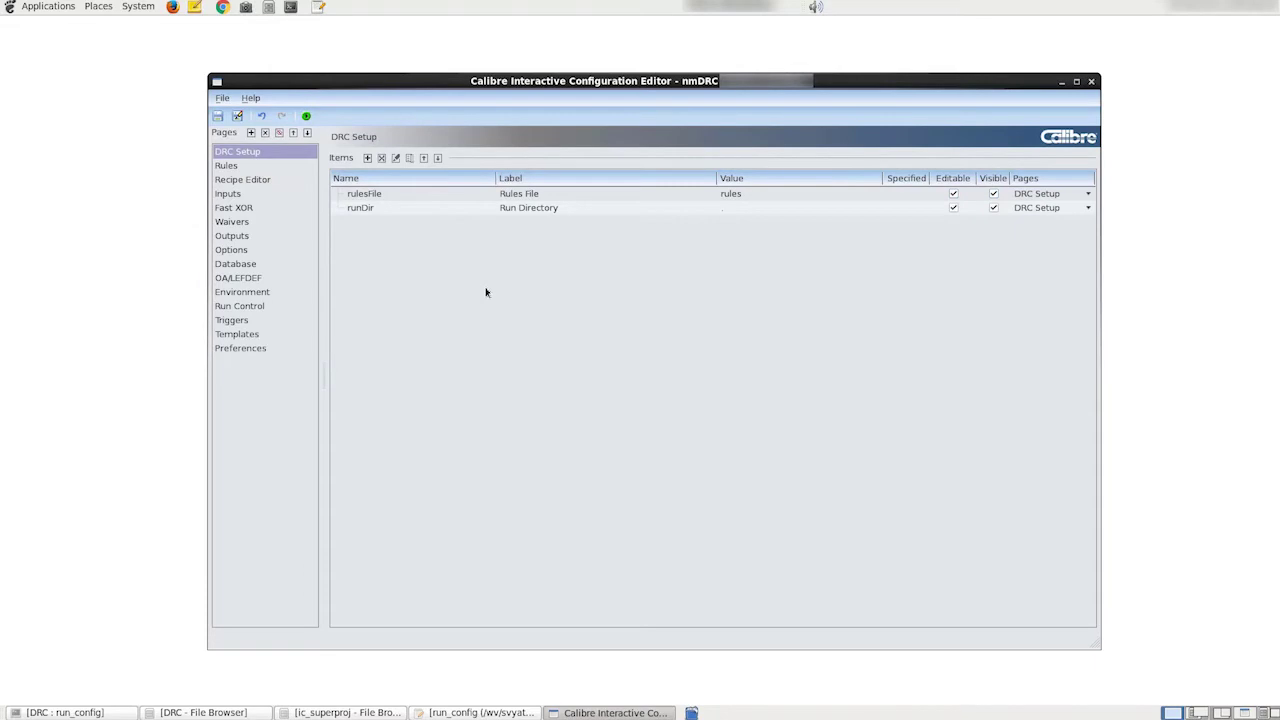
Move runType, reconModeCheck, reconModeInverse, layout and areaDrc from the Inputs page onto DRC Setup
click(256, 196)
click(372, 190)
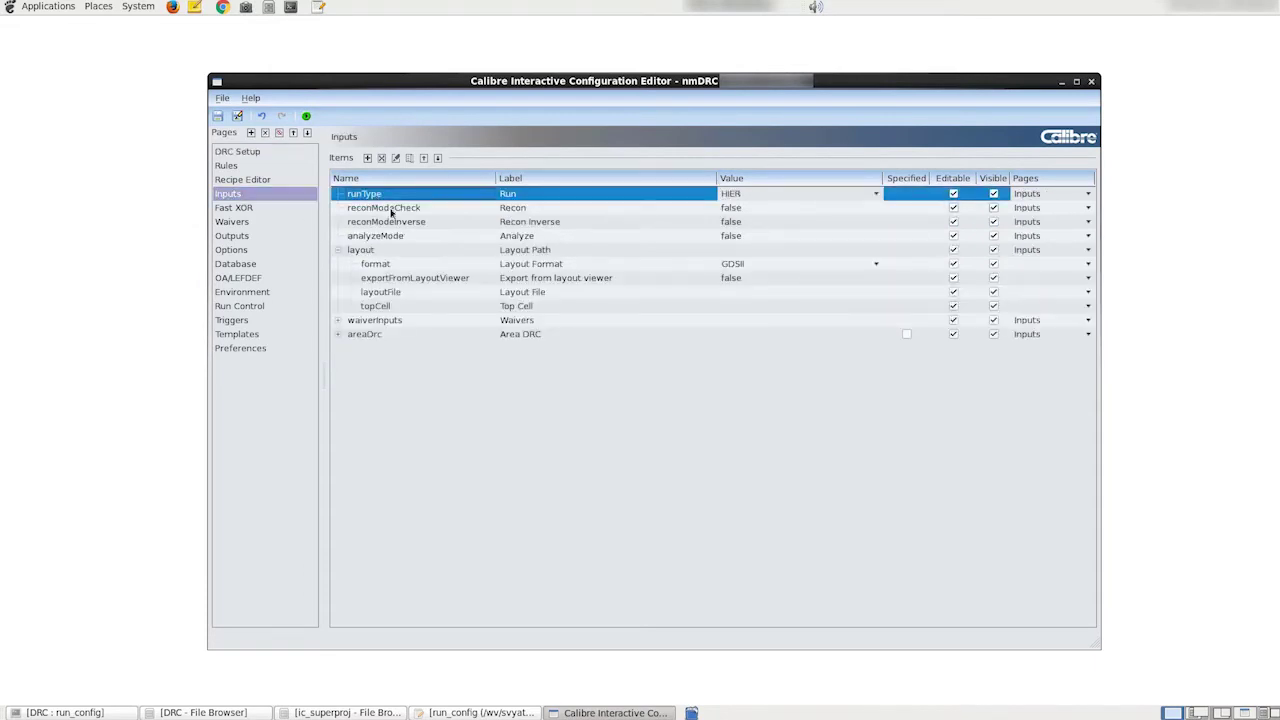
ctrl+click(372, 203)
ctrl+click(372, 217)
ctrl+click(372, 245)
ctrl+click(375, 331)
drag(371, 194, 271, 153)
Bring the drcdb results item from Outputs and turboCommand from Run Control onto DRC Setup
click(232, 236)
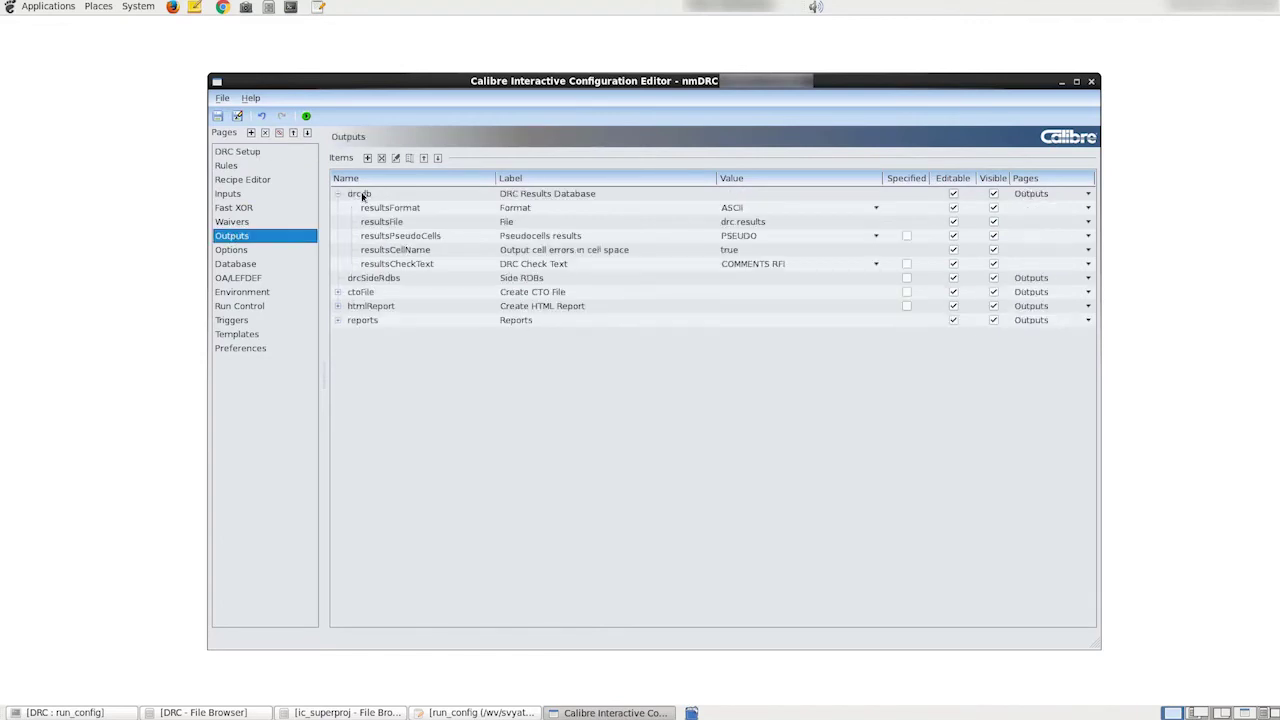
click(237, 151)
click(240, 305)
click(374, 221)
drag(374, 221, 237, 152)
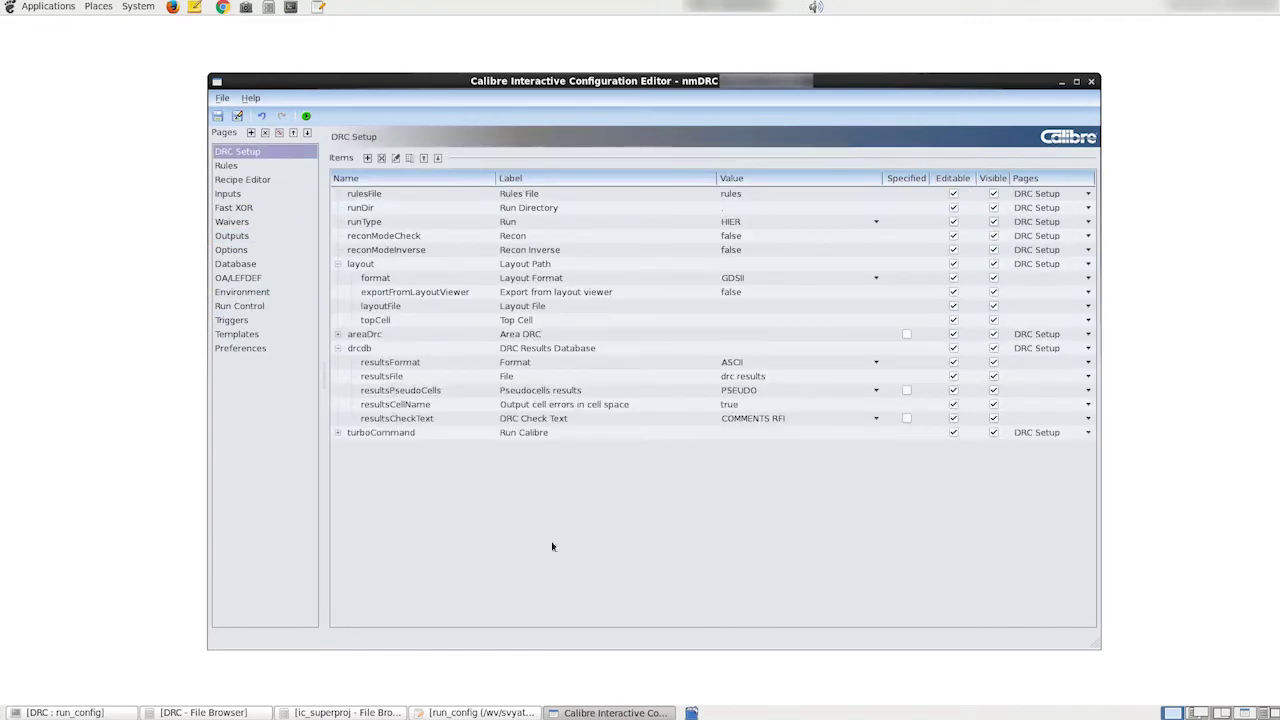
Hide the Rules through Preferences pages and go back to the DRC Setup page
click(228, 166)
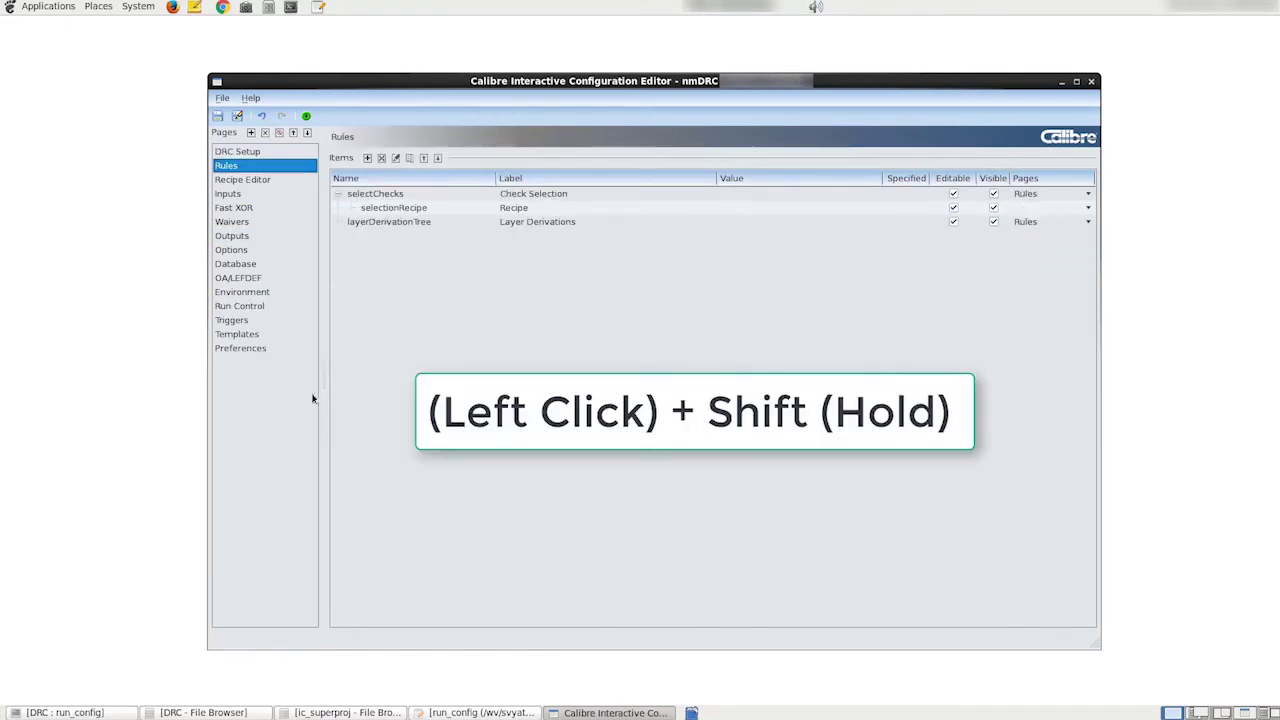
shift+click(248, 346)
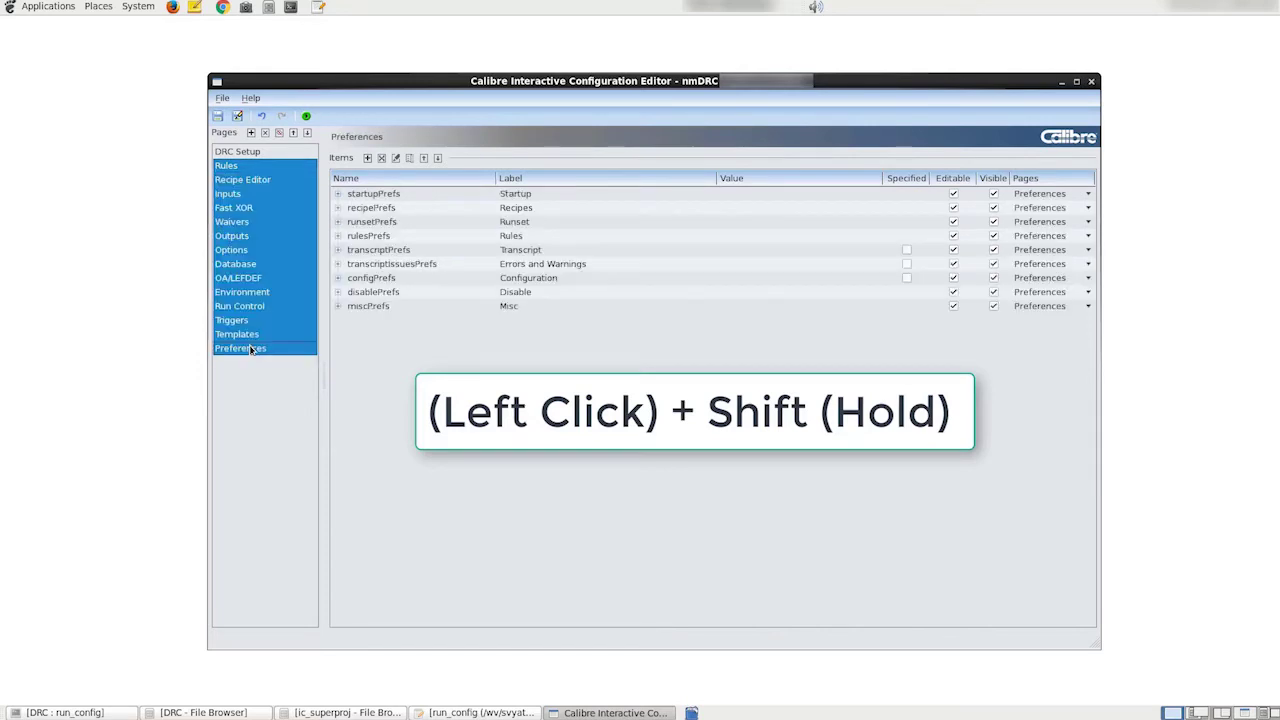
click(280, 133)
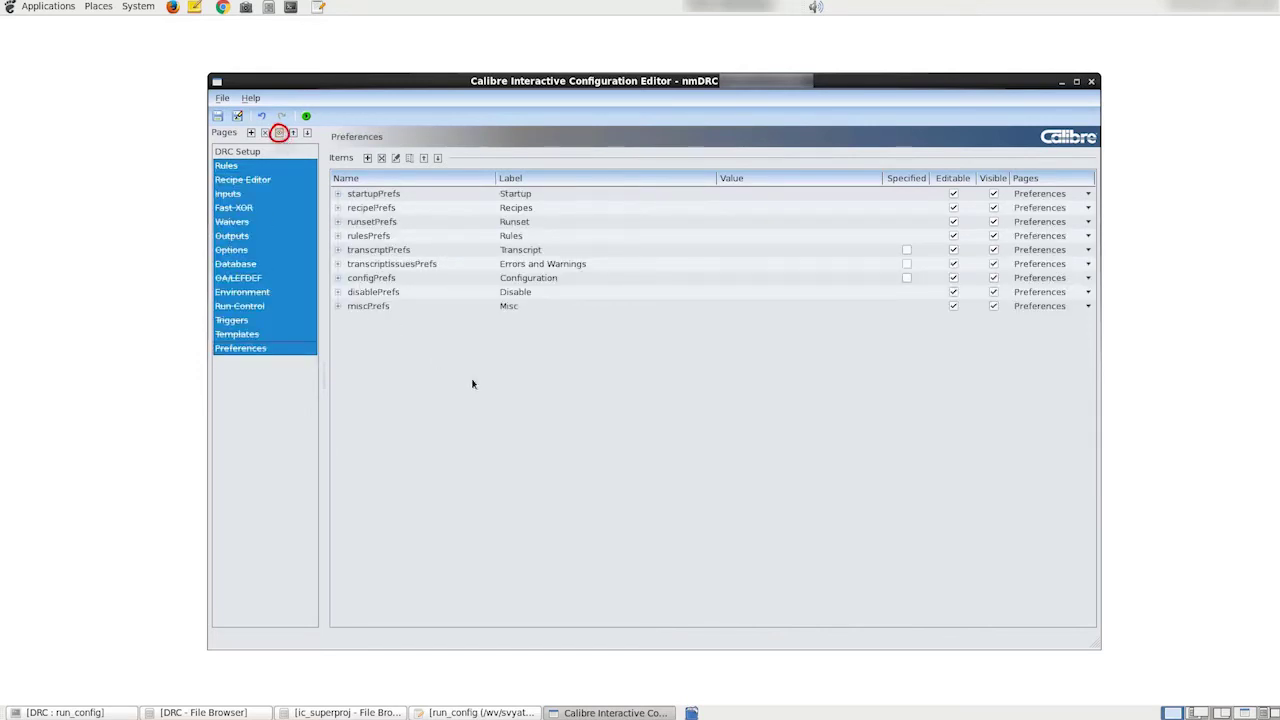
click(255, 151)
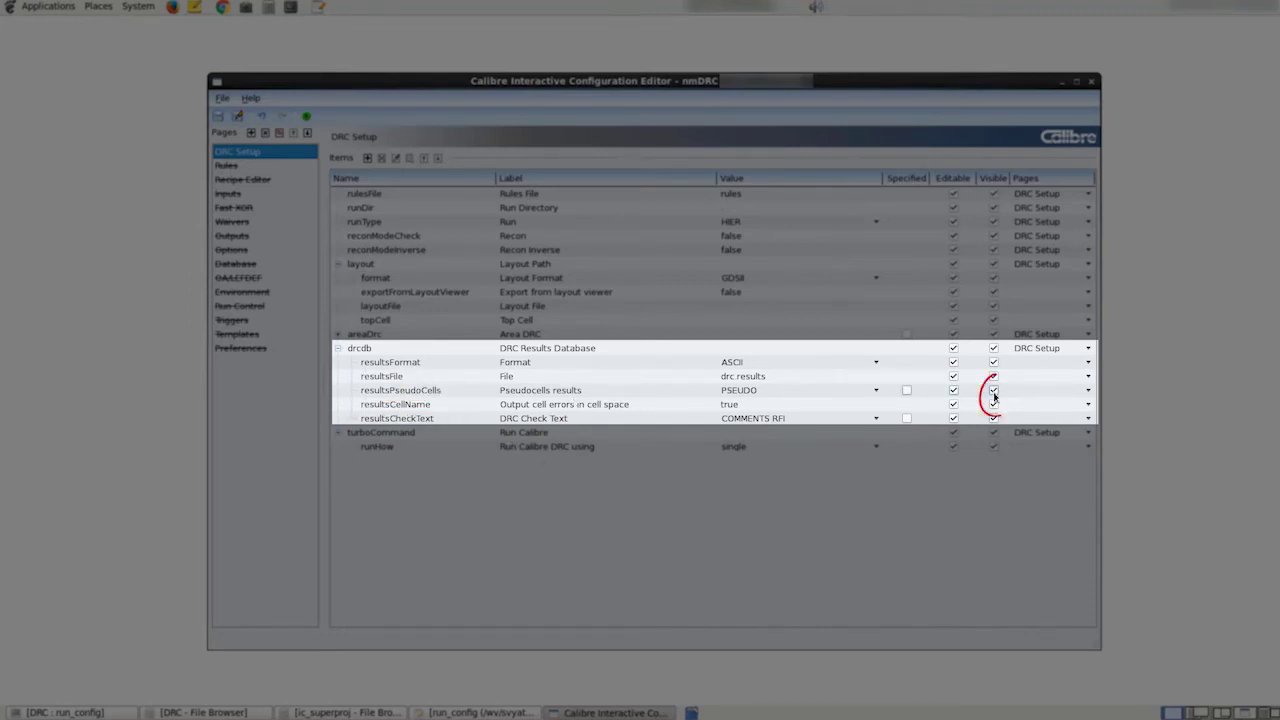
Uncheck Visible for resultsPseudoCells and resultsCellName, and uncheck Editable for resultsFormat
click(993, 391)
click(994, 405)
click(994, 405)
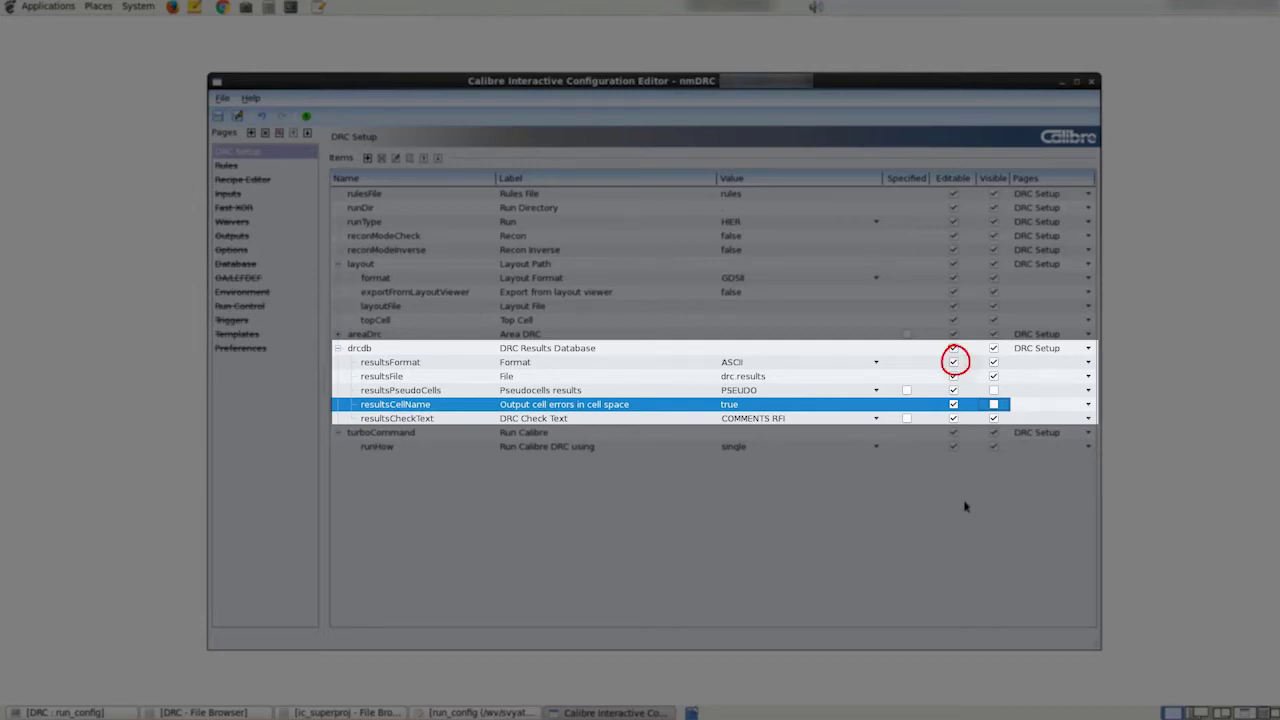
click(953, 363)
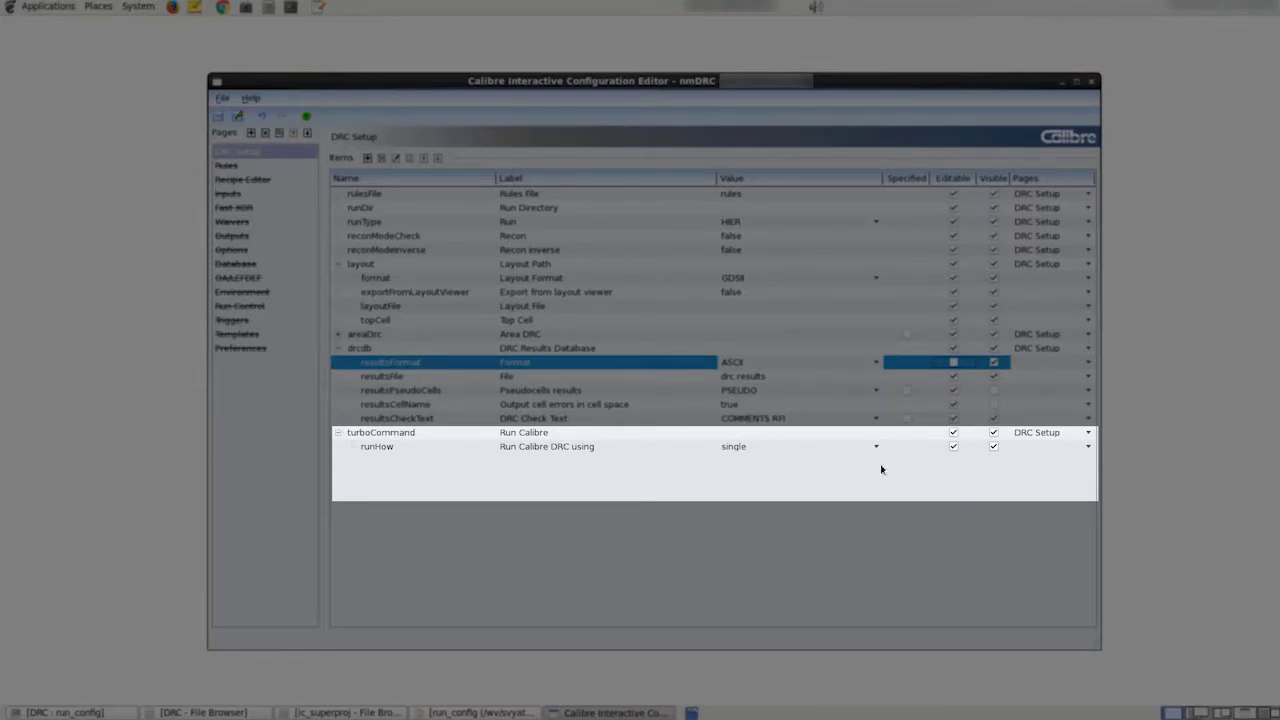
Set runHow to All Threads and runHyper to True, and make turboAll invisible
click(847, 451)
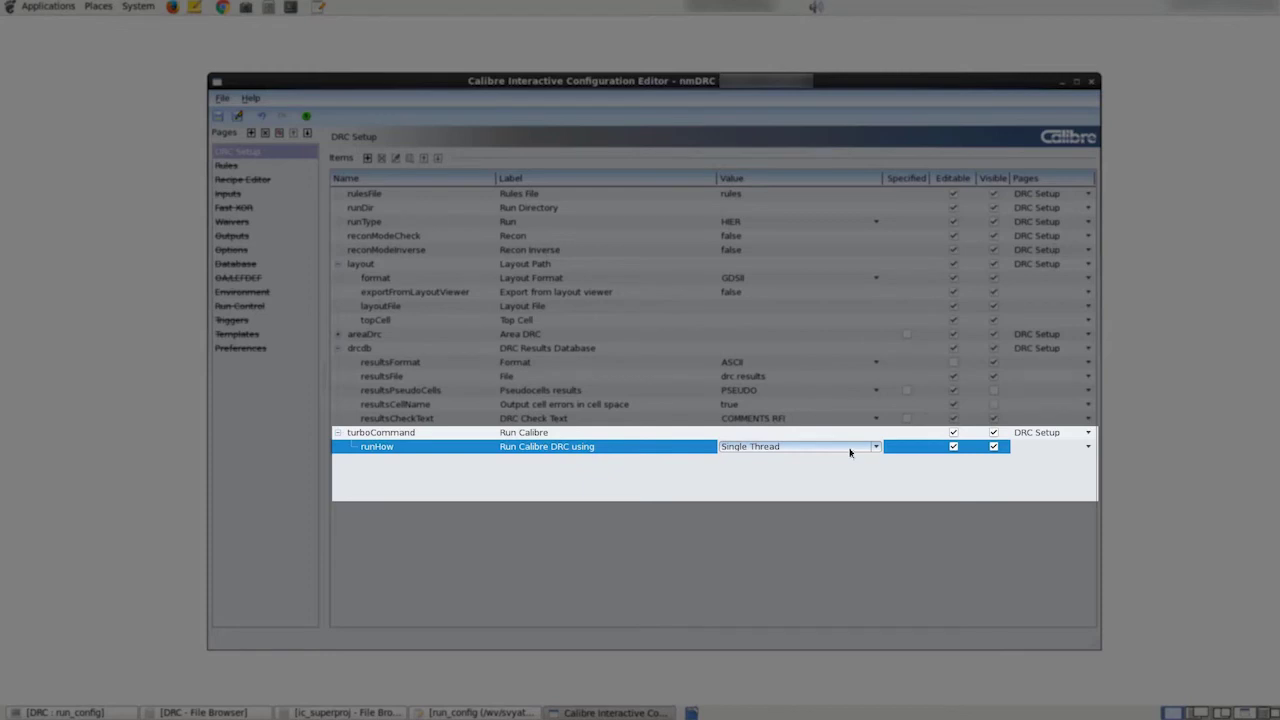
click(848, 450)
click(844, 482)
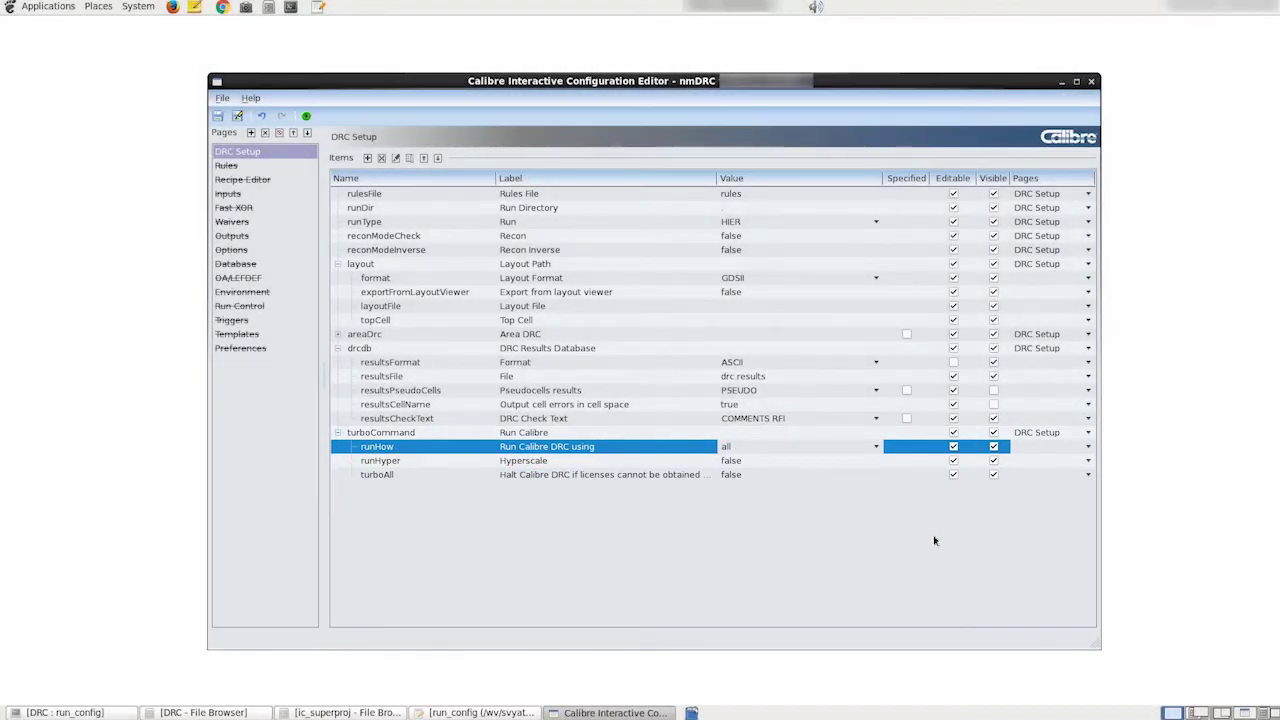
click(841, 460)
click(842, 462)
click(842, 477)
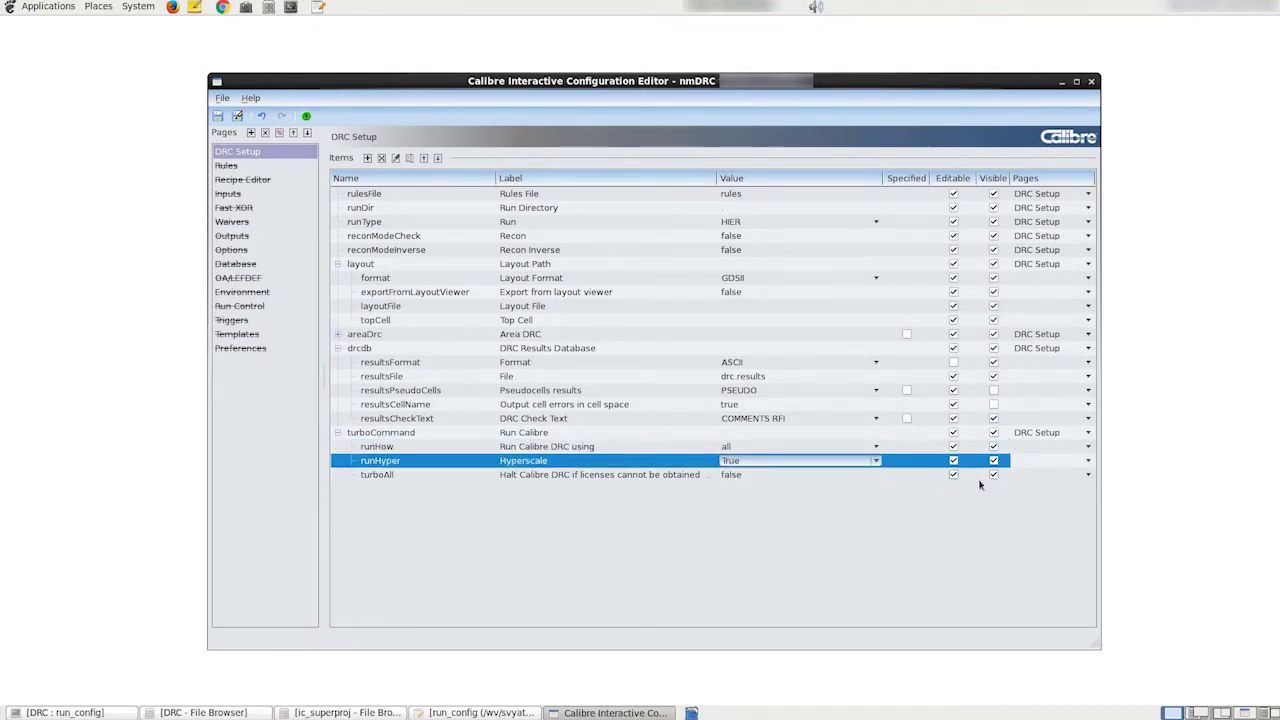
click(994, 475)
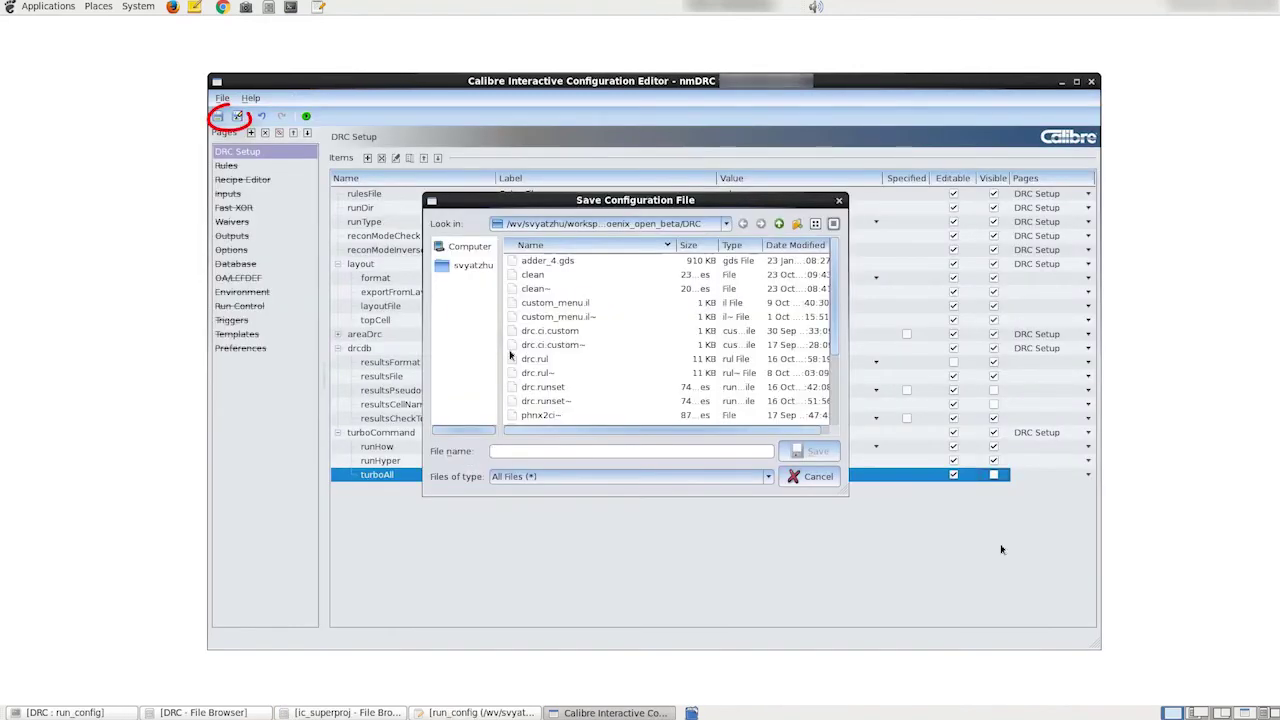
Save the configuration under the file name simpleDRC.config
text(simpleDRC)
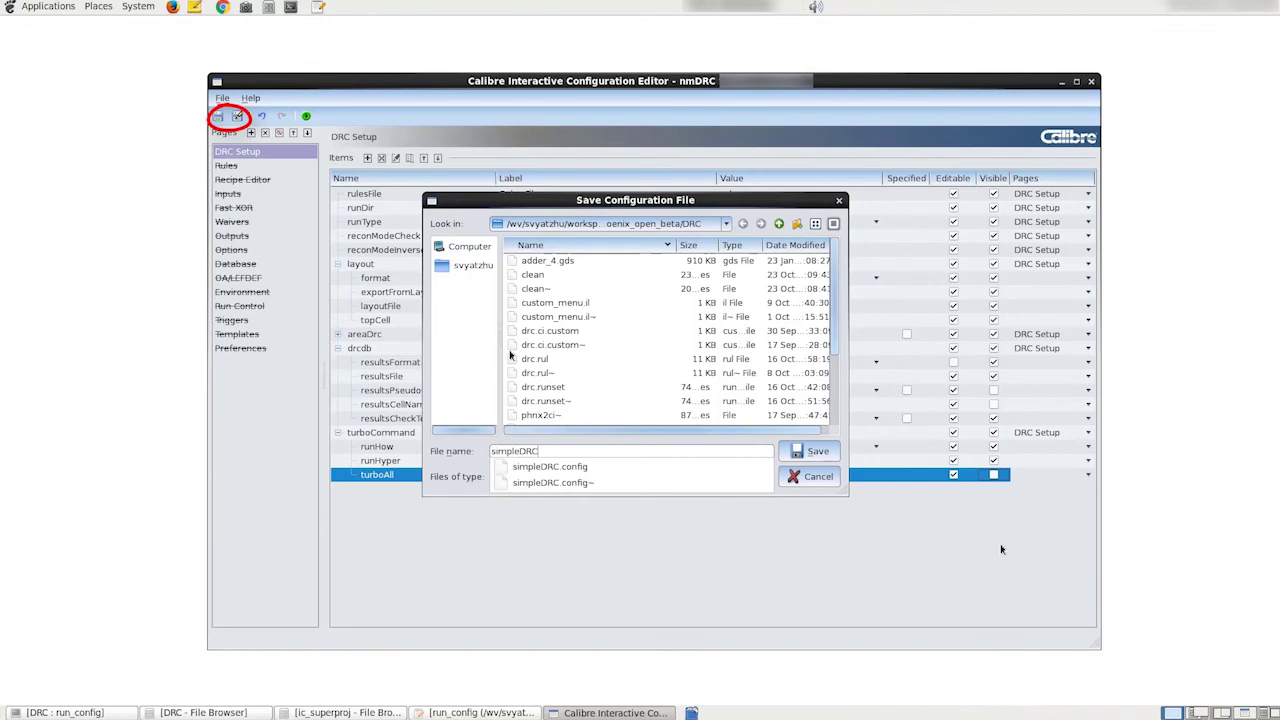
text(.config)
key(Return)
key(Return)
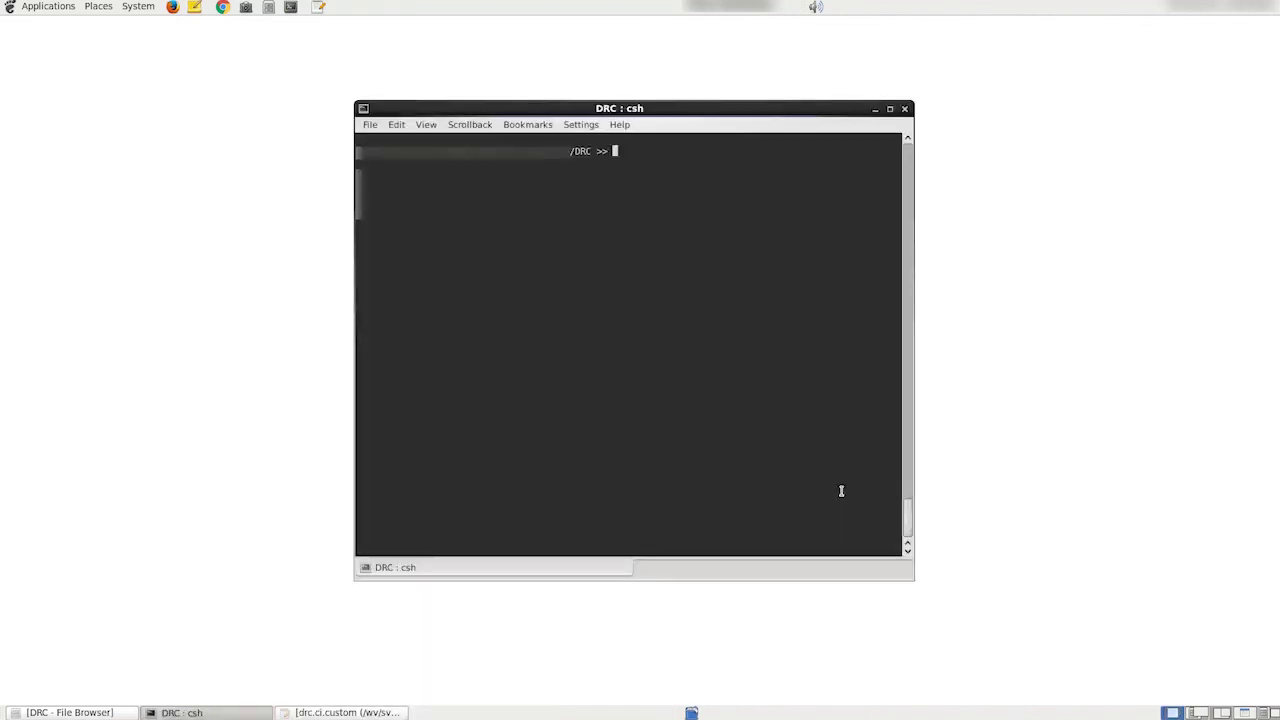
Run 'calibre -gui -drc -config simpleDRC.config -runset drc.runset' in the terminal
text(calibre )
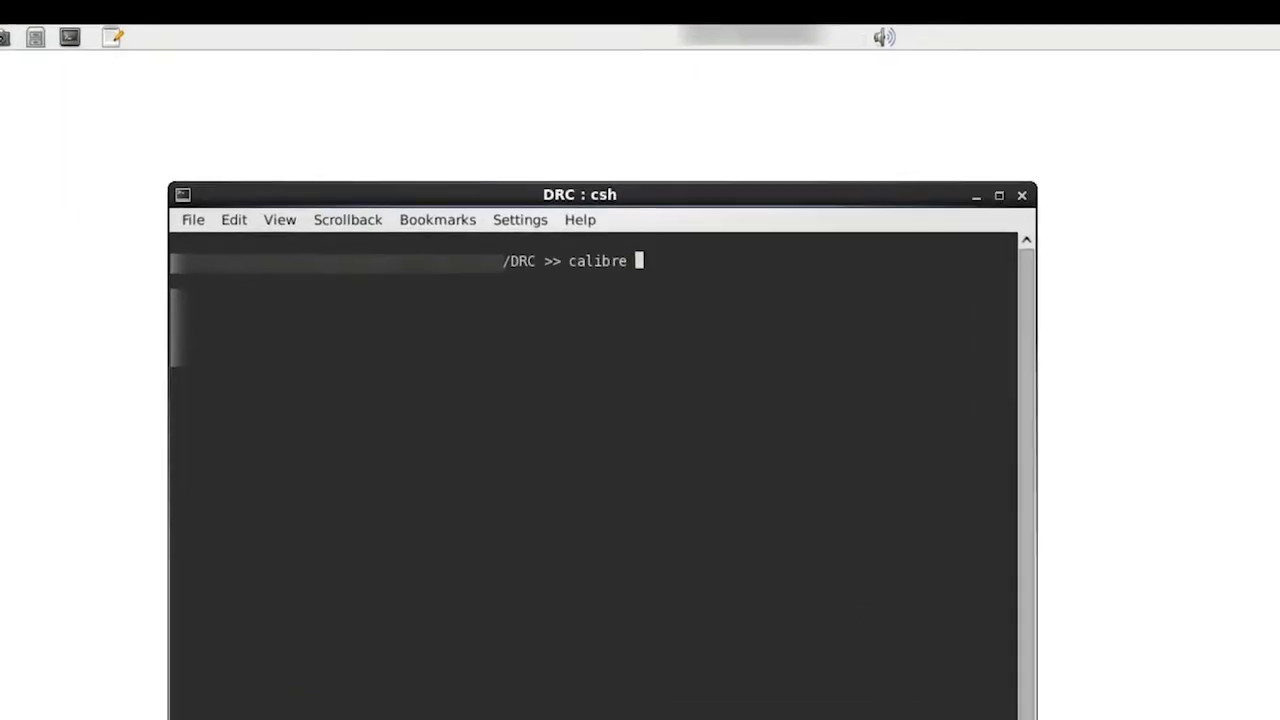
text(-gui )
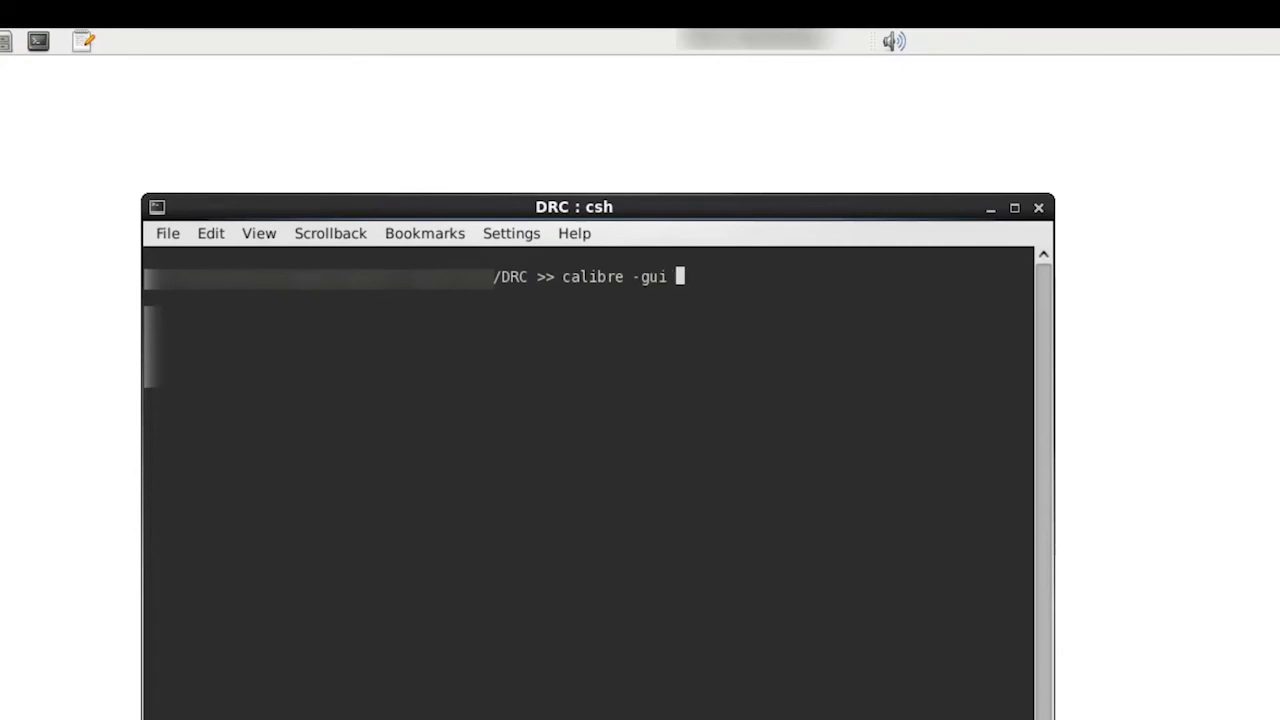
text(-drc -co)
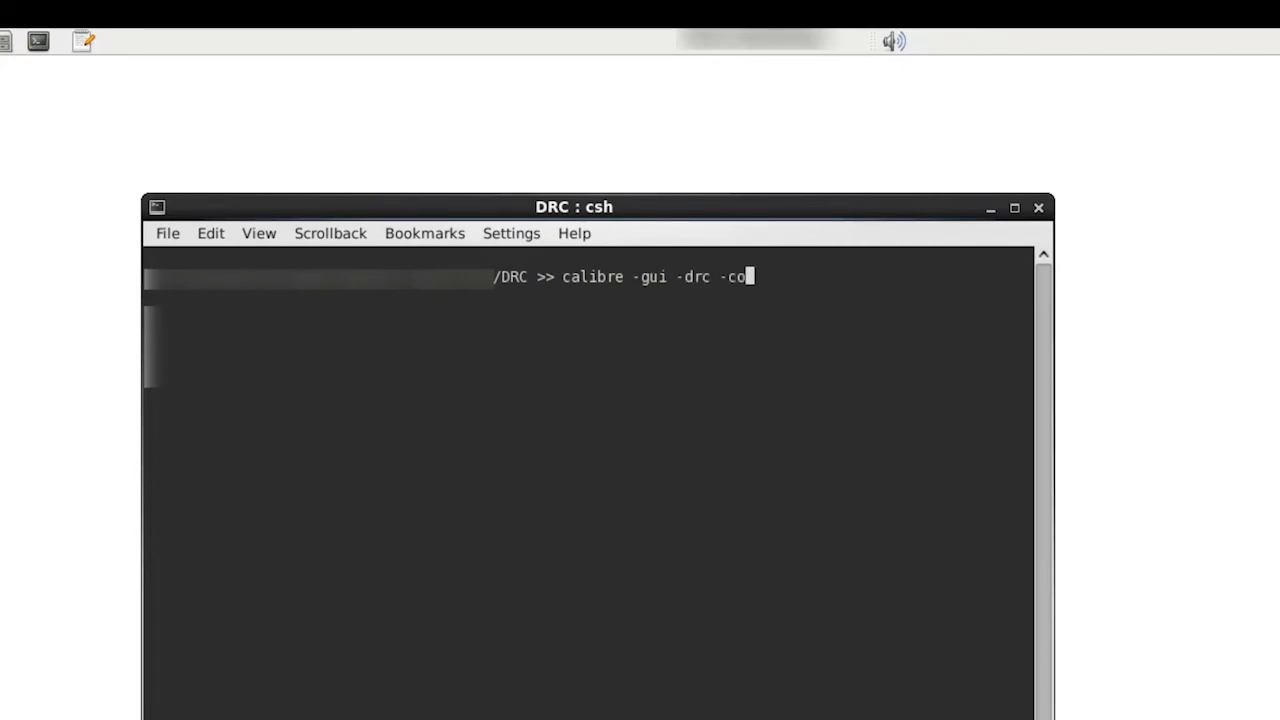
text(nfig simple)
key(Tab)
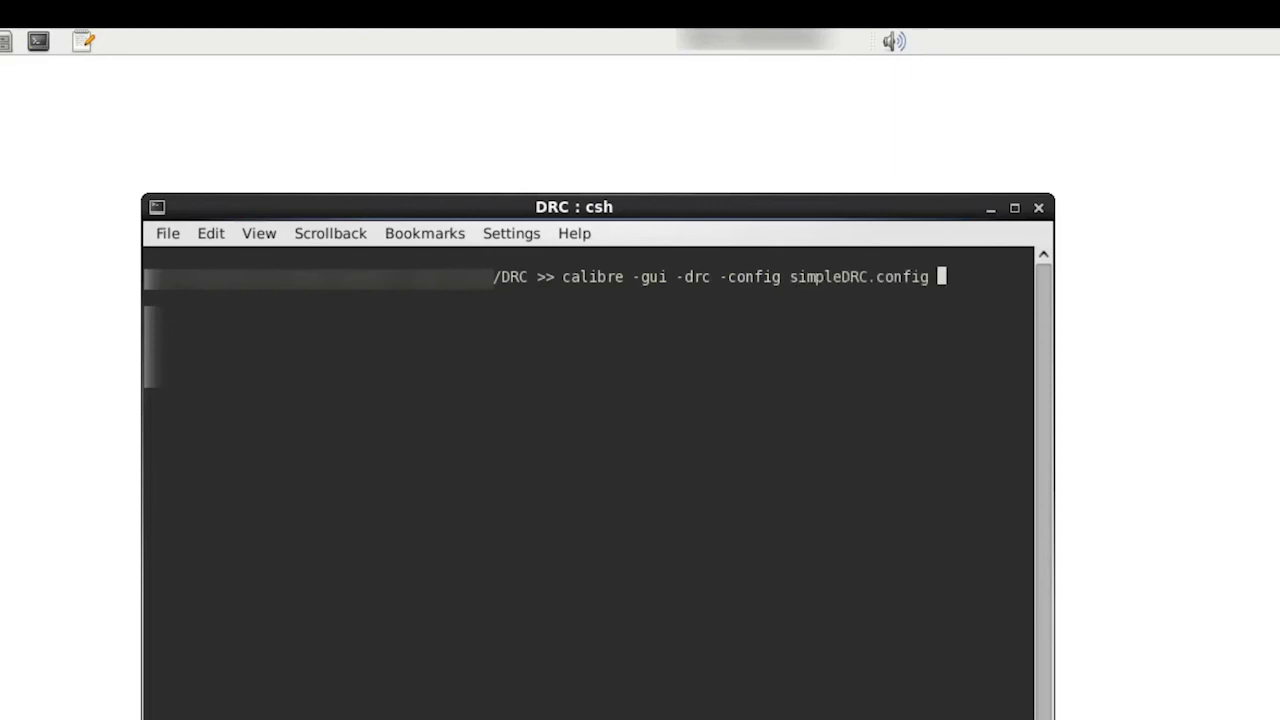
text(-runset)
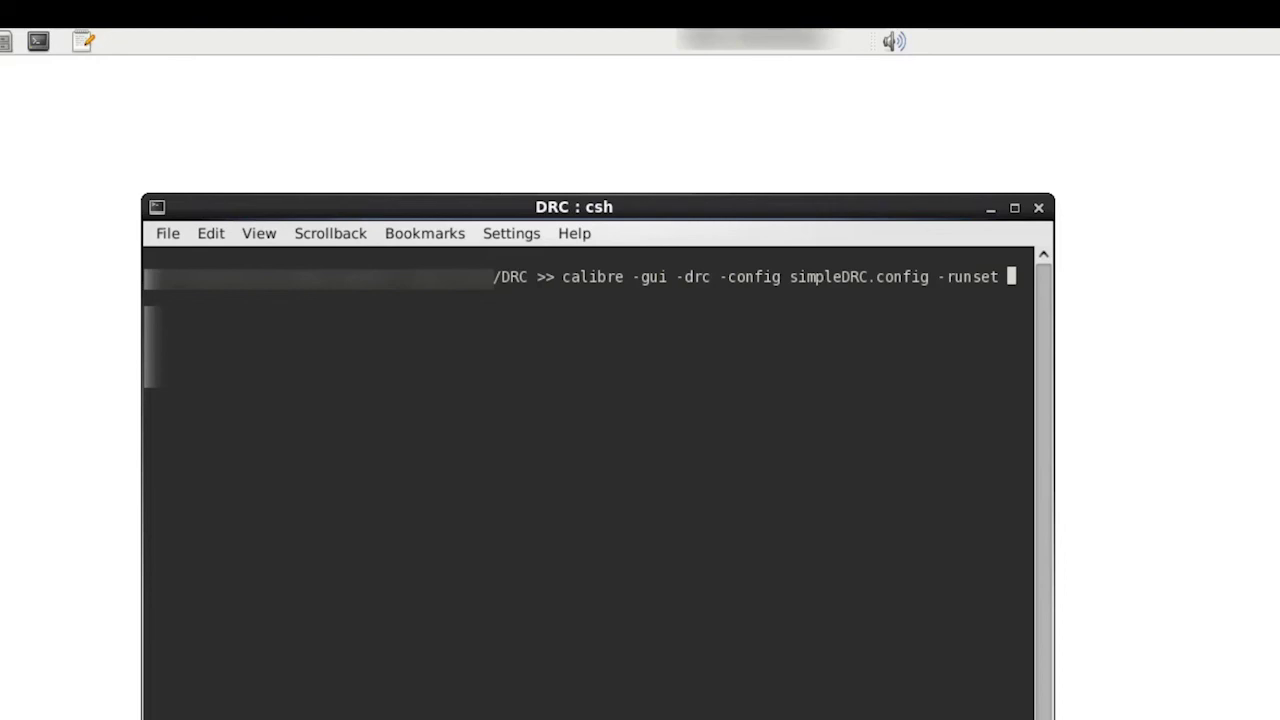
text( drc.runs)
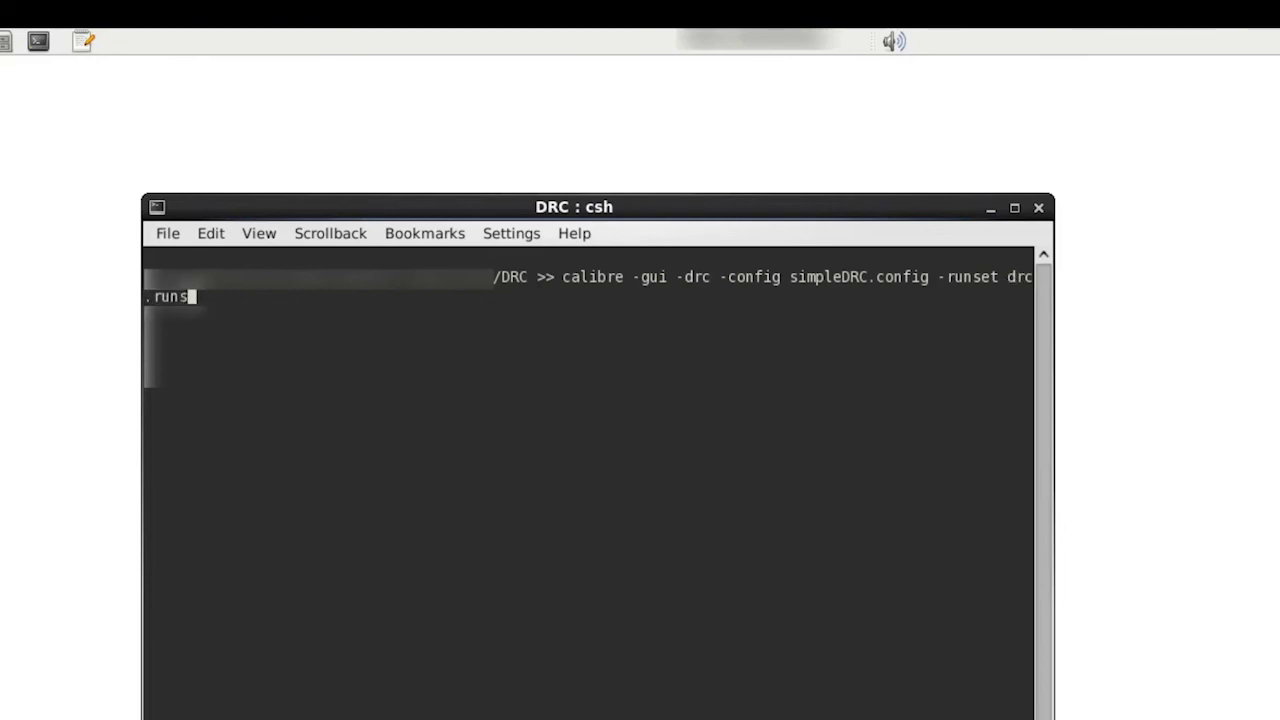
text(et)
key(Return)
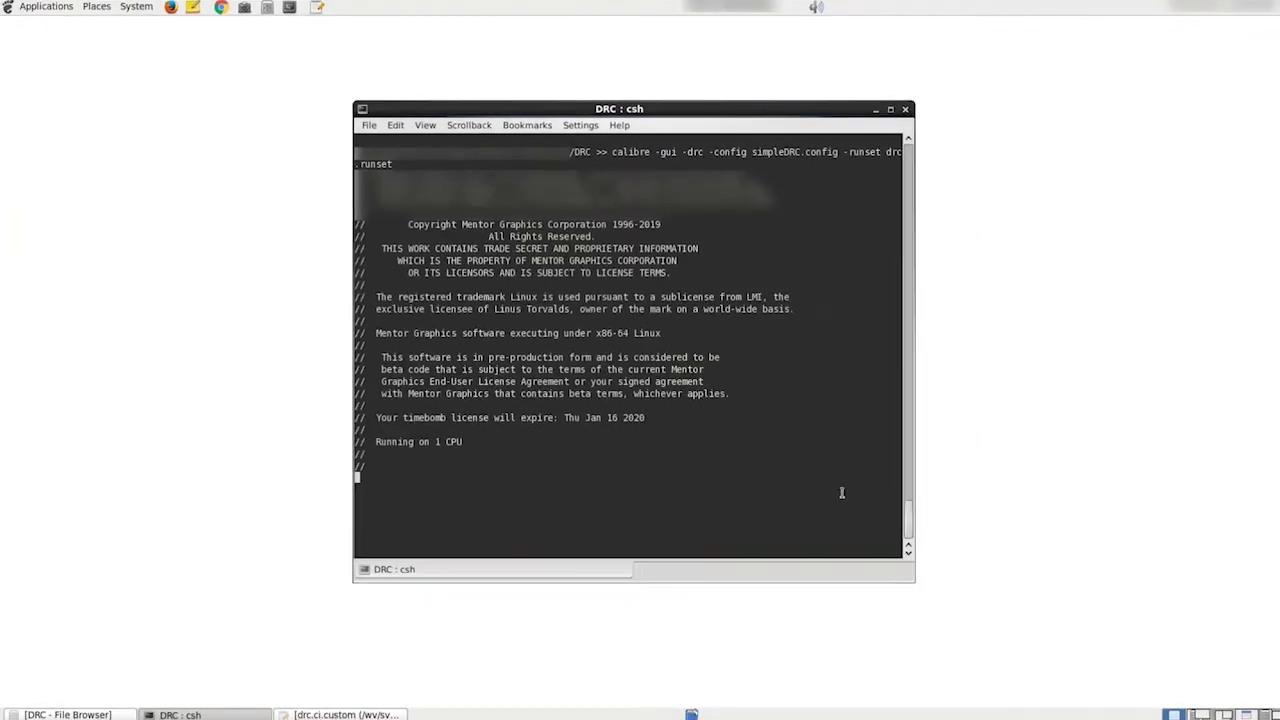